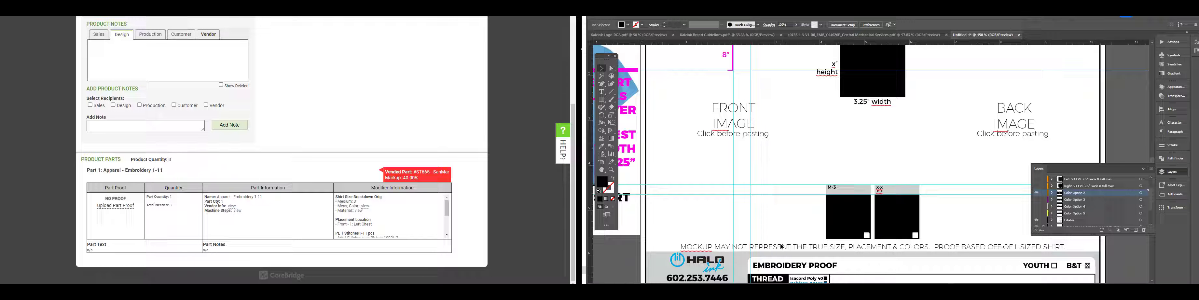
Mark the B&T checkbox in the embroidery proof header and deselect the artwork.
scroll(402, 215, "down", 3)
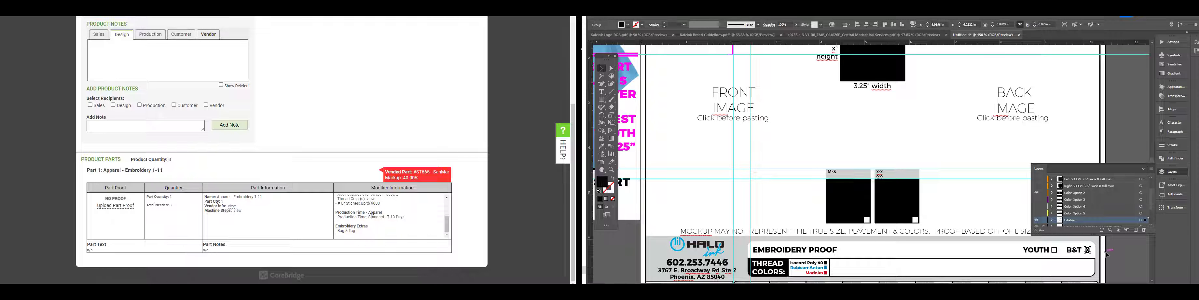
left_click(1106, 254)
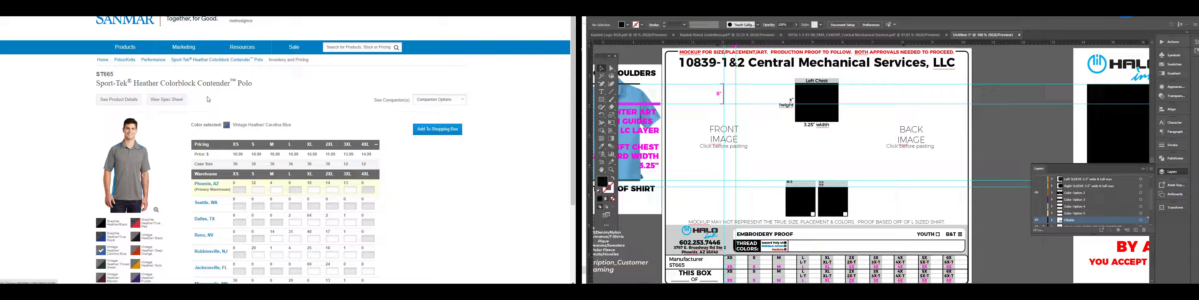
Open the product details of the ST665 polo on the SanMar page and copy its flat front garment image.
left_click(120, 100)
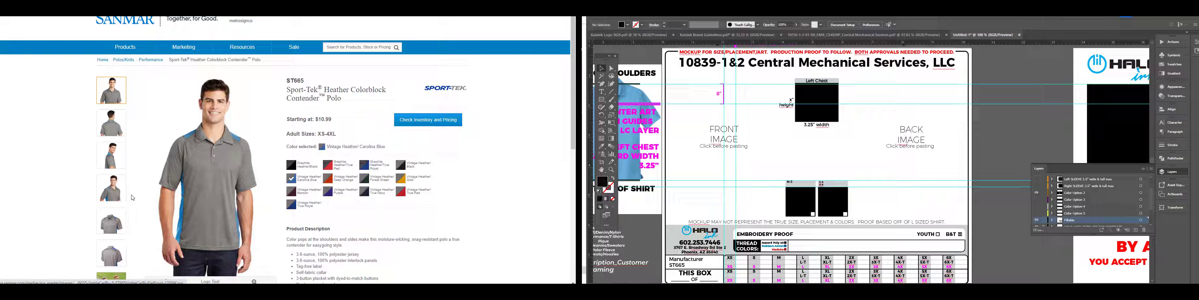
left_click(116, 231)
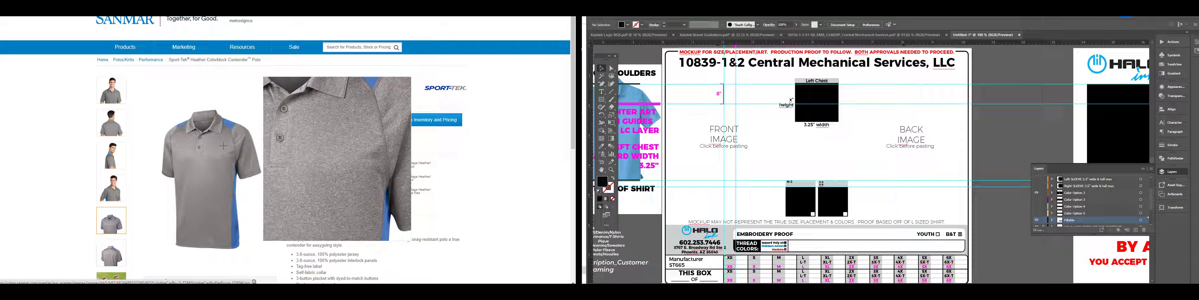
left_click(221, 161)
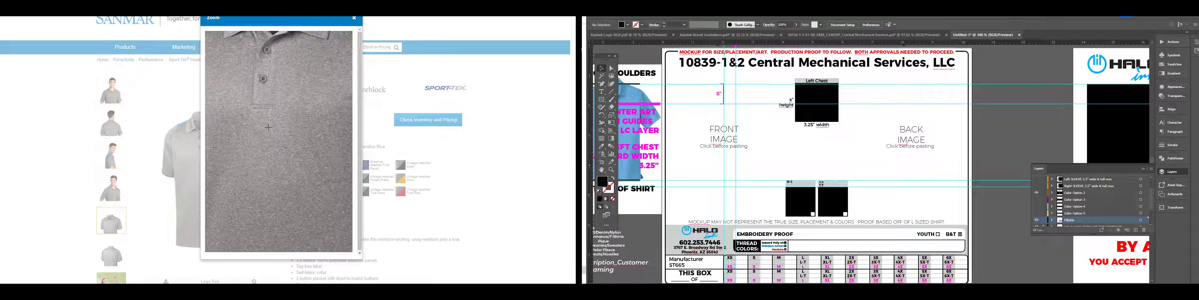
left_click(354, 18)
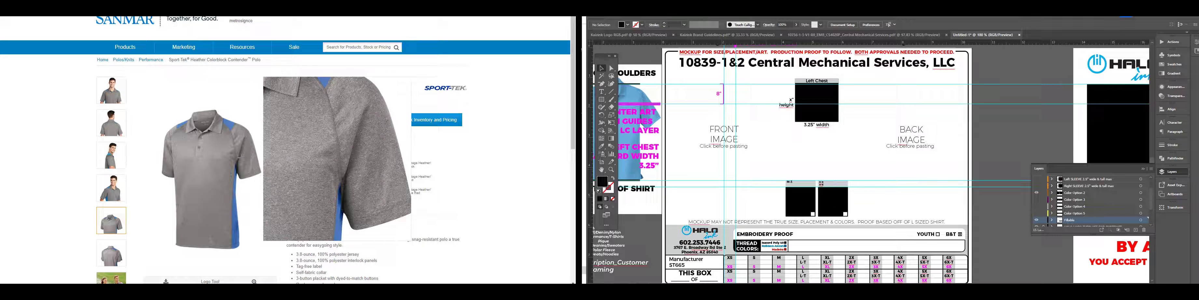
right_click(213, 169)
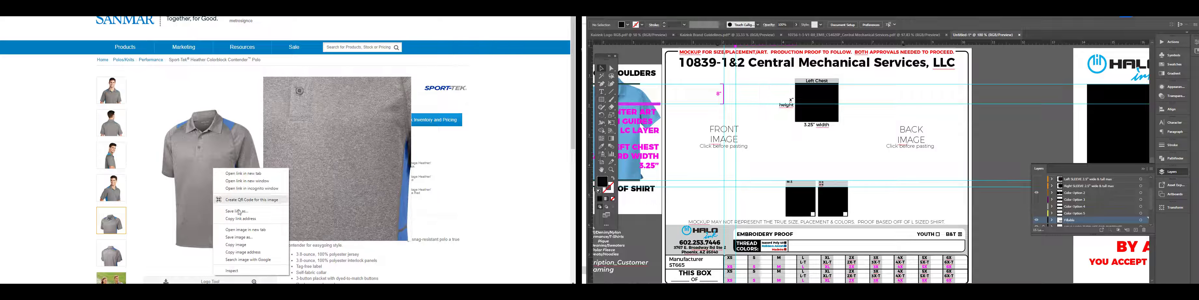
left_click(246, 247)
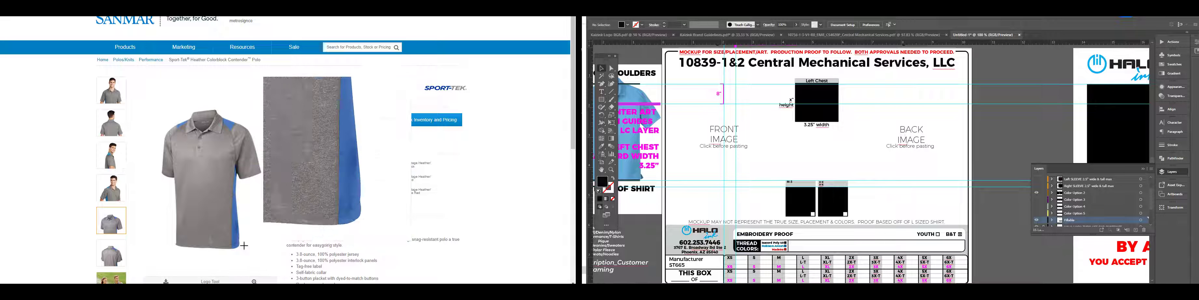
Paste the polo's front image into the Illustrator proof and move it over the FRONT IMAGE placeholder.
left_click(730, 143)
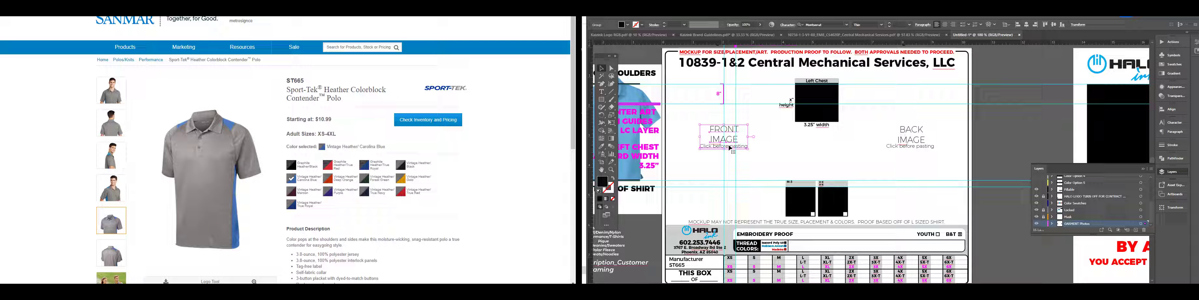
key("ctrl+v")
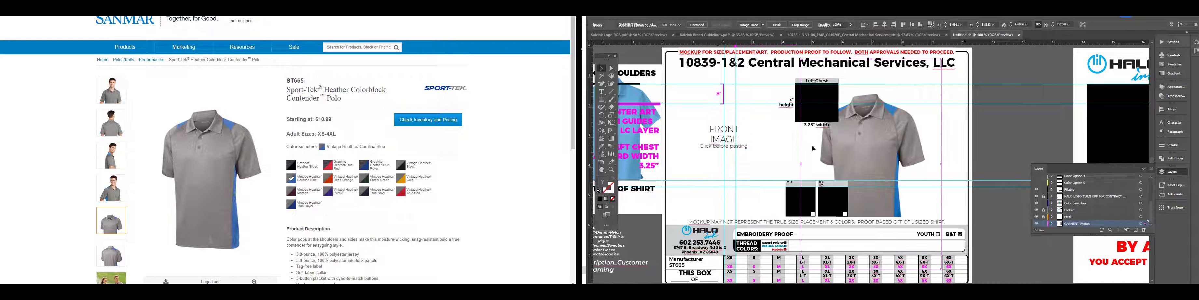
left_click_drag(862, 155, 721, 136)
key("ctrl+minus")
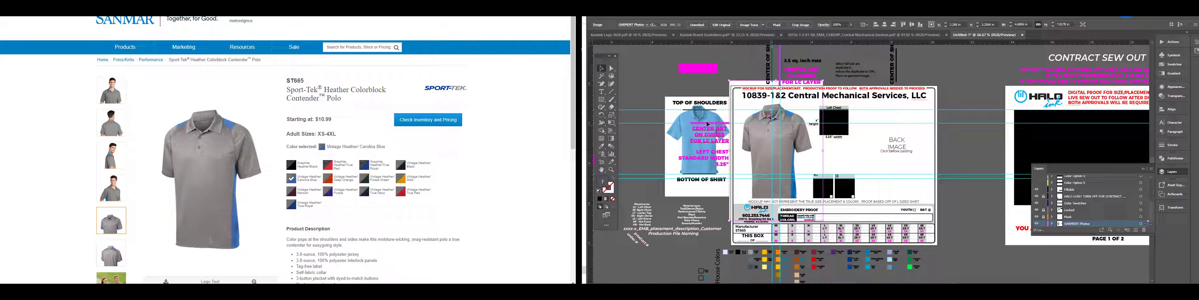
scroll(715, 125, "up", 2)
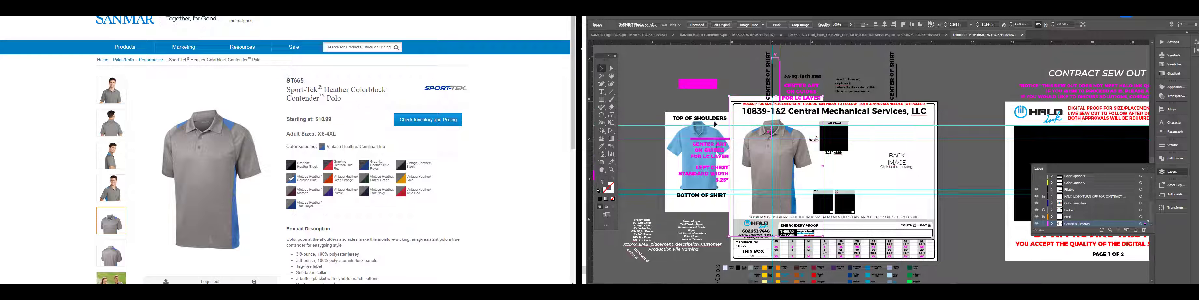
key("ctrl+plus")
left_click_drag(704, 135, 735, 133)
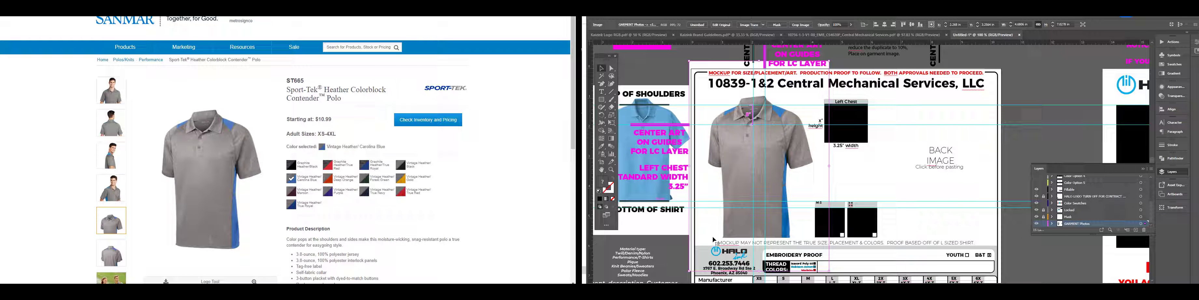
Scale down the front polo image and align it with the shoulder, hem and center-of-shirt guides.
left_click_drag(759, 271, 760, 227)
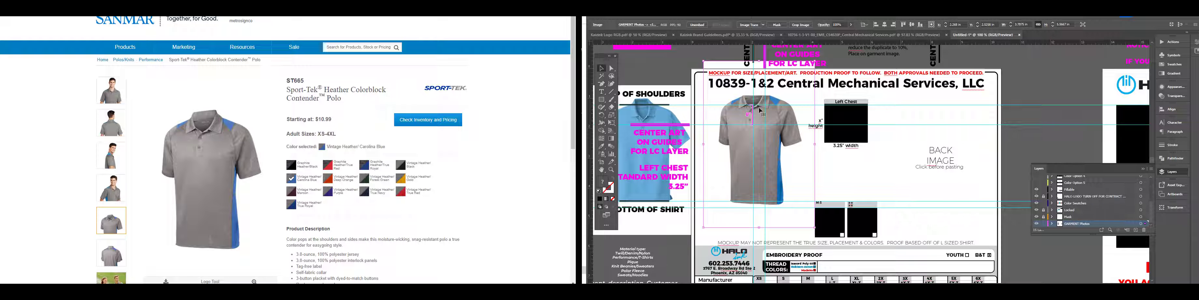
left_click_drag(758, 59, 758, 73)
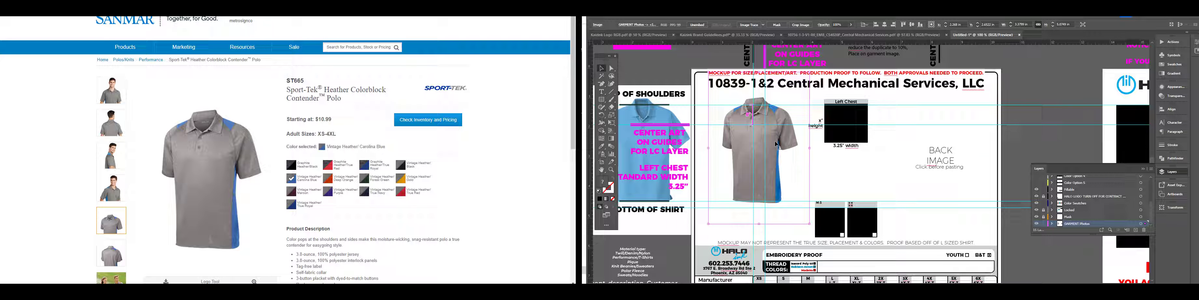
scroll(777, 144, "up", 3)
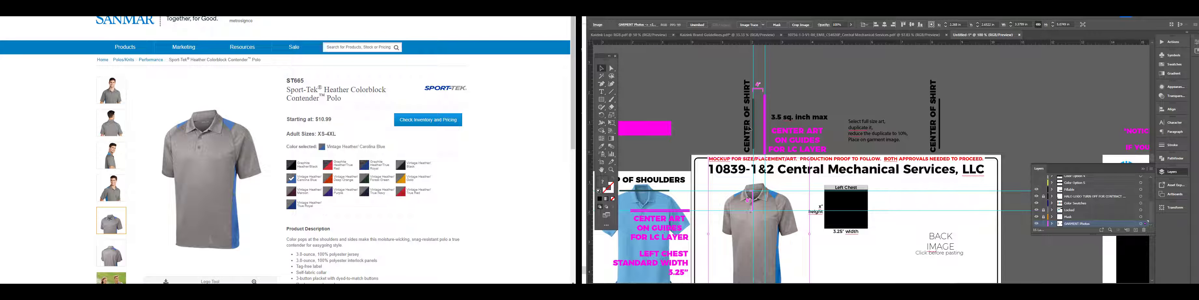
scroll(749, 128, "down", 2)
left_click_drag(758, 180, 755, 167)
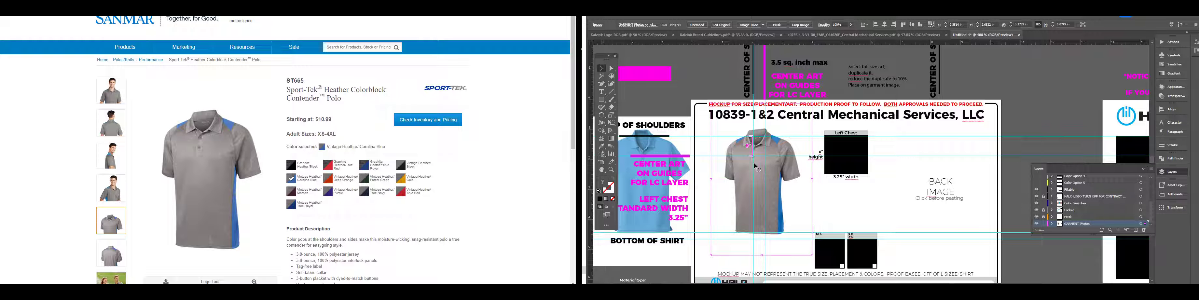
left_click(843, 202)
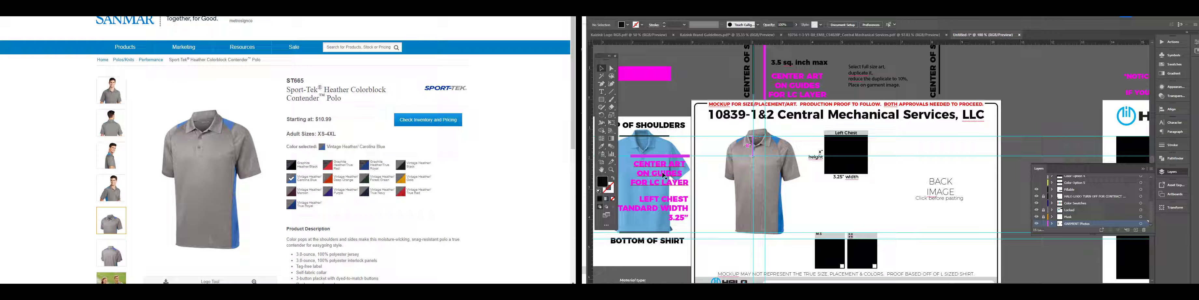
Copy the polo's flat back image from the SanMar page and paste it over the proof's BACK IMAGE placeholder.
left_click(109, 256)
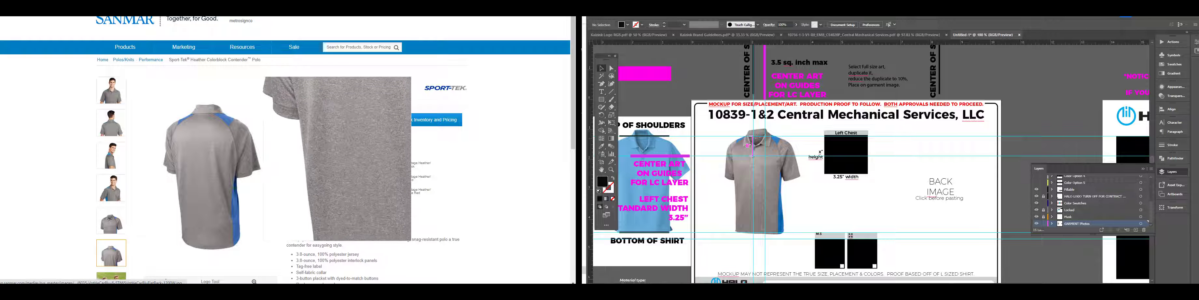
right_click(213, 163)
left_click(233, 242)
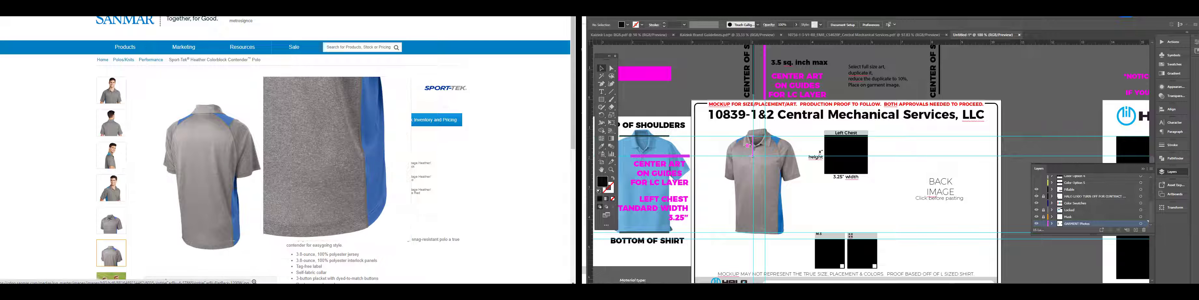
left_click(943, 194)
key("ctrl+v")
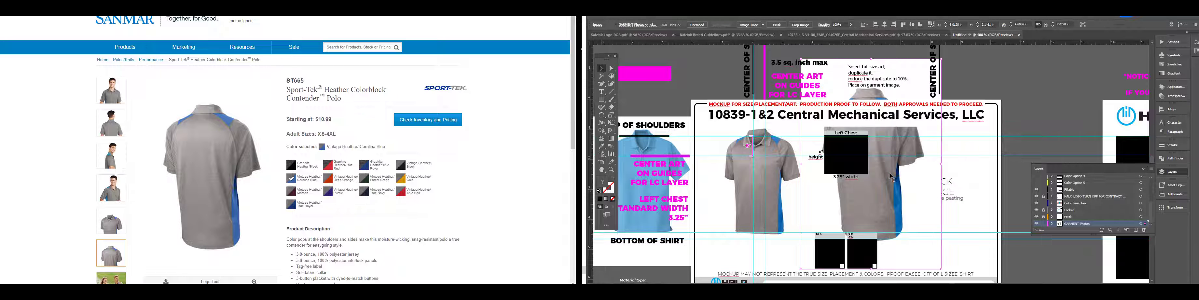
left_click_drag(891, 175, 962, 161)
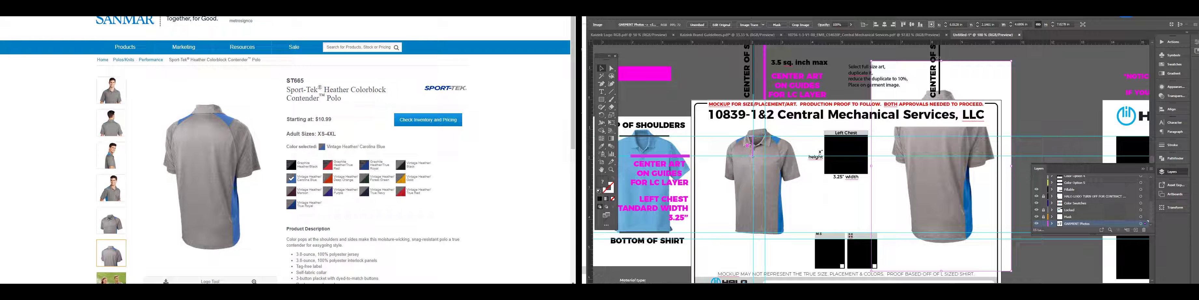
Resize the back polo image by applying the front polo image's width to it.
left_click(803, 175)
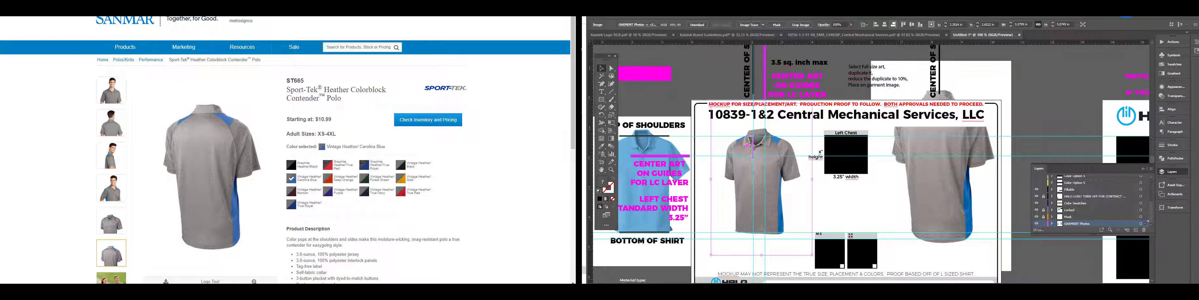
left_click(1028, 24)
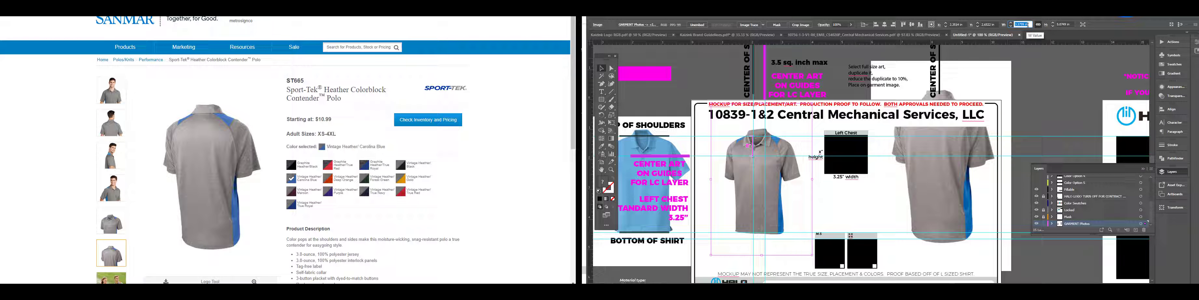
left_click(965, 160)
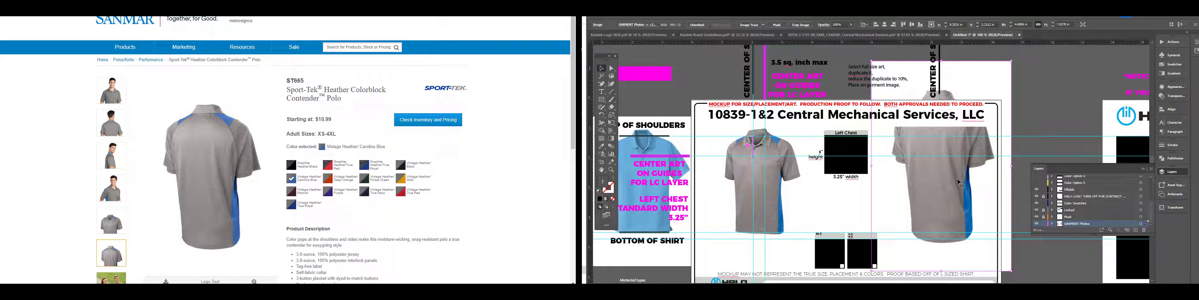
double_click(1025, 24)
key("ctrl+v")
key("Tab")
Position the back polo image on the shoulder guide and shrink it slightly to fit the hem guide.
left_click_drag(931, 195, 932, 215)
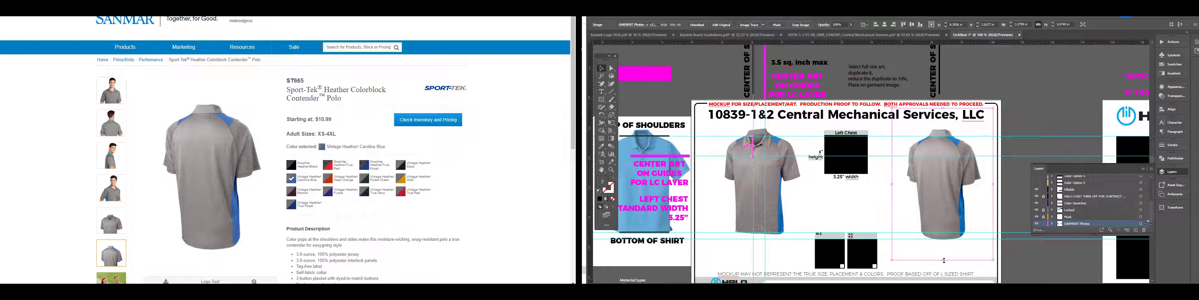
left_click_drag(942, 262, 943, 256)
left_click(1017, 258)
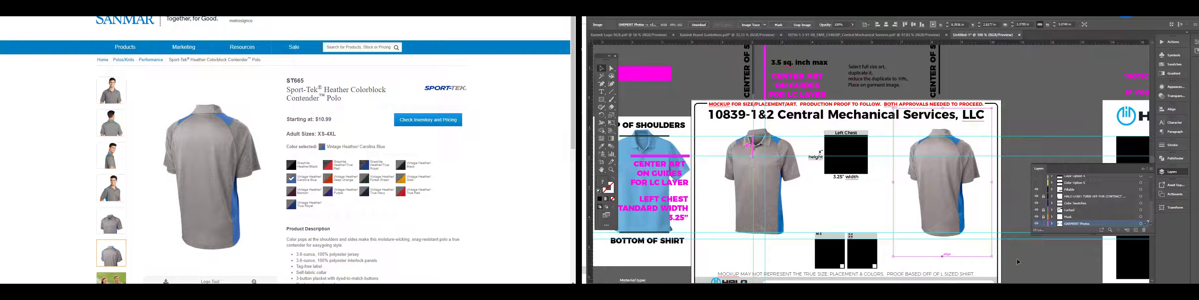
left_click_drag(1016, 259, 1004, 247)
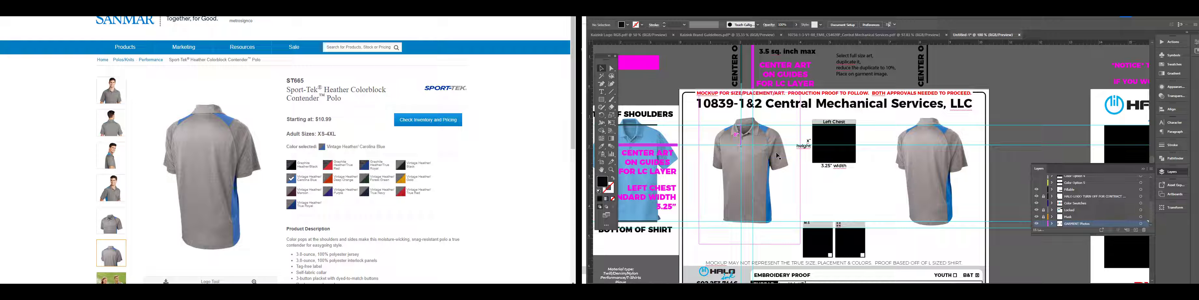
left_click(914, 166)
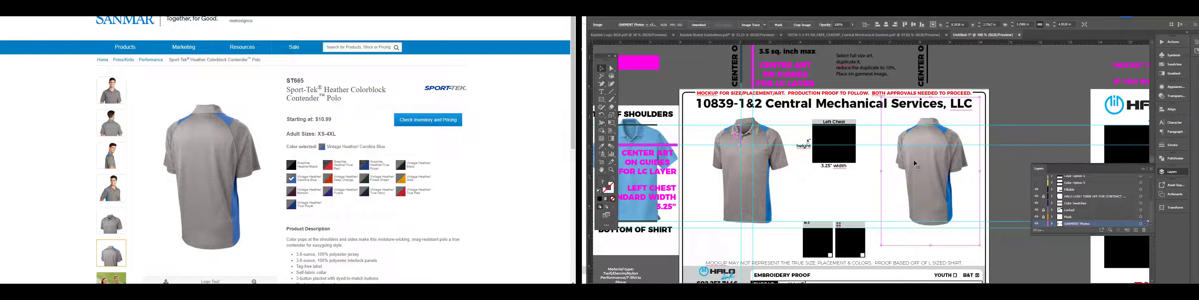
Fill the Left Chest art box with the gray sampled from the front polo image using the Eyedropper.
left_click(840, 148)
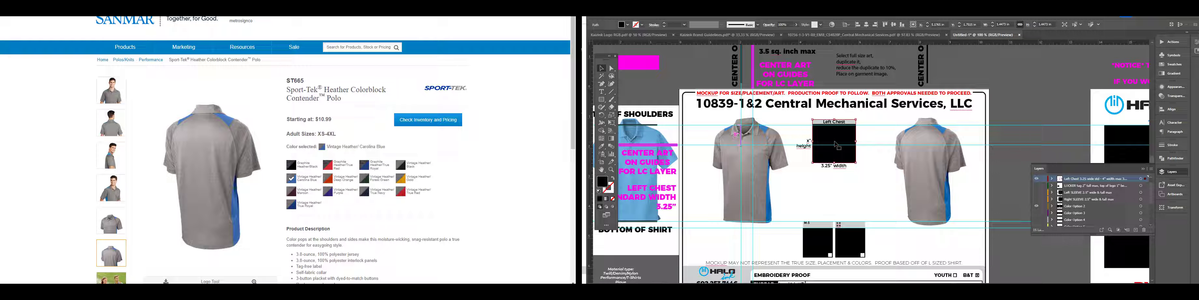
key("i")
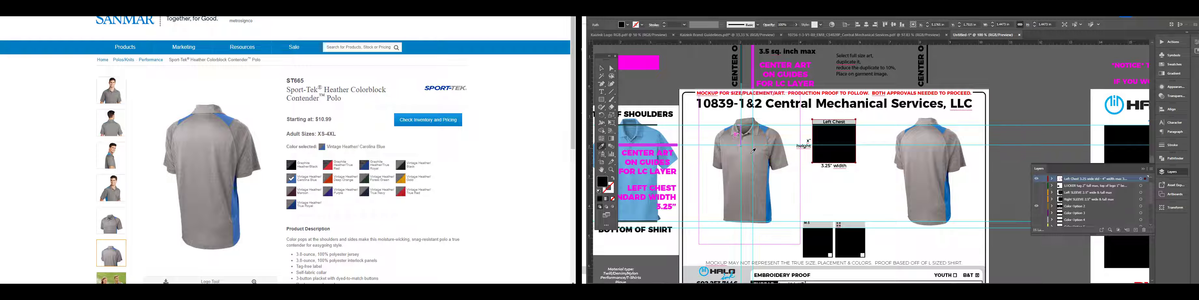
left_click(751, 151)
left_click(601, 68)
Fill the first color option square below the art box with the gray sampled from the front polo image.
scroll(792, 163, "down", 1)
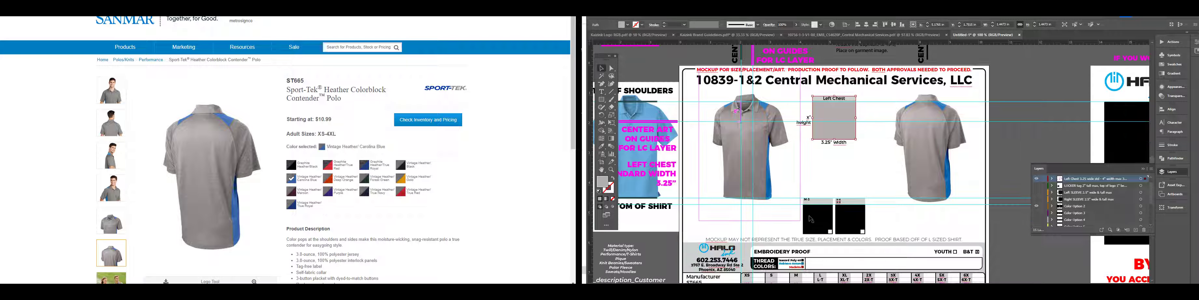
left_click(810, 215)
key("i")
left_click(749, 133)
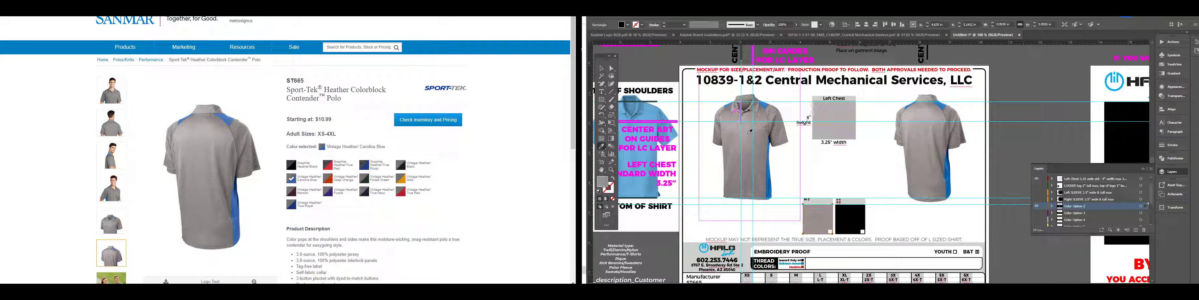
left_click(601, 68)
left_click(850, 166)
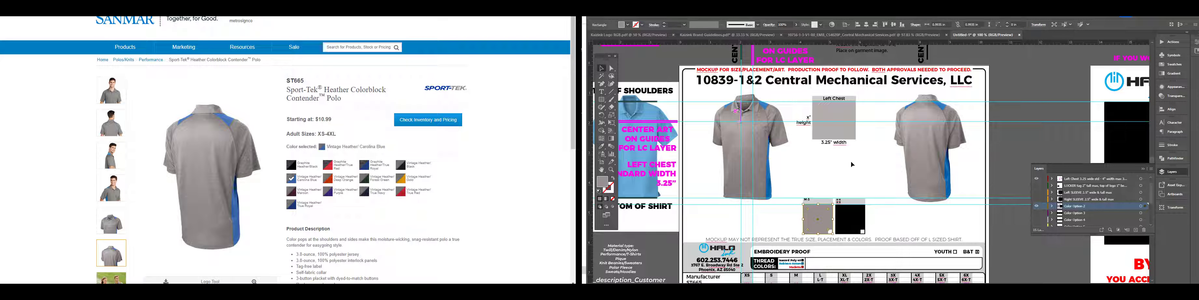
Switch to the order page and open product 2 of the Central Mechanical Services order to check its garment color.
left_click(186, 9)
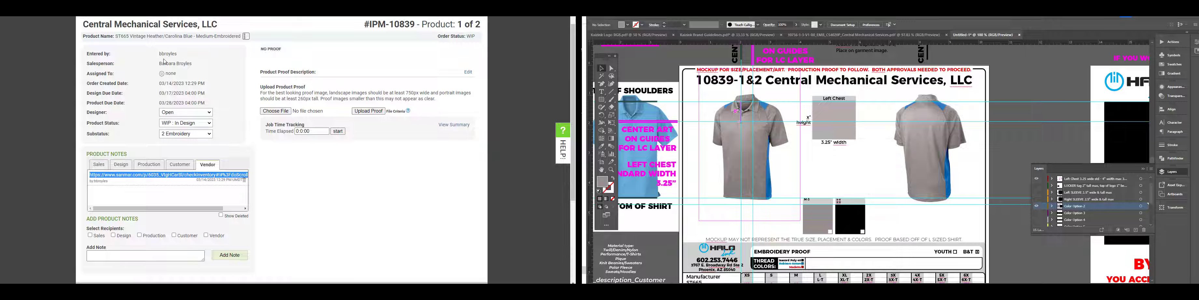
scroll(163, 61, "up", 1)
left_click(100, 38)
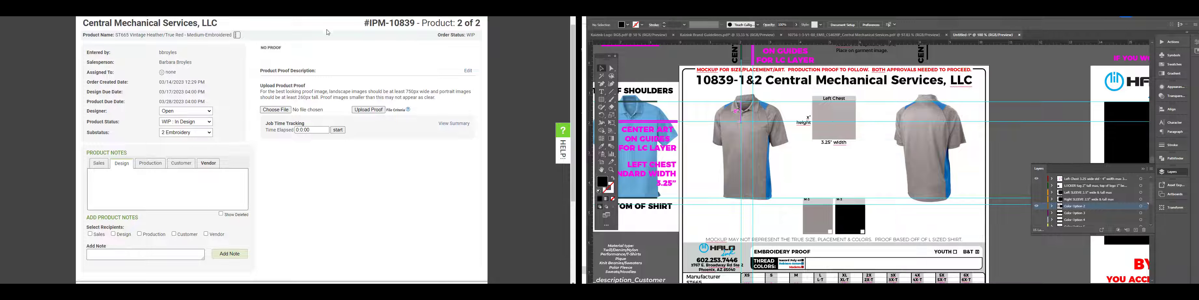
scroll(328, 32, "up", 1)
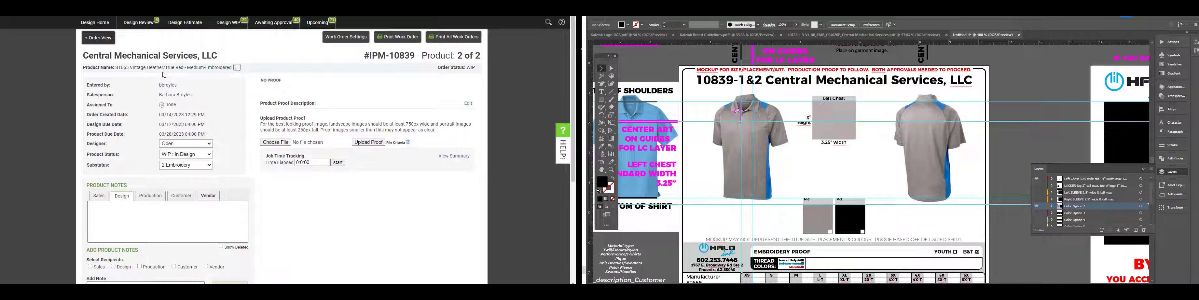
key("ctrl+Tab")
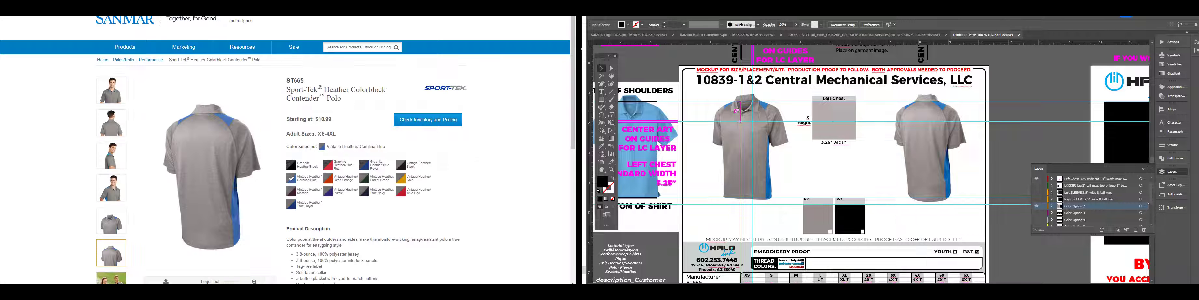
Display the ST665 polo in Vintage Heather/True Red on the SanMar product page.
left_click(349, 169)
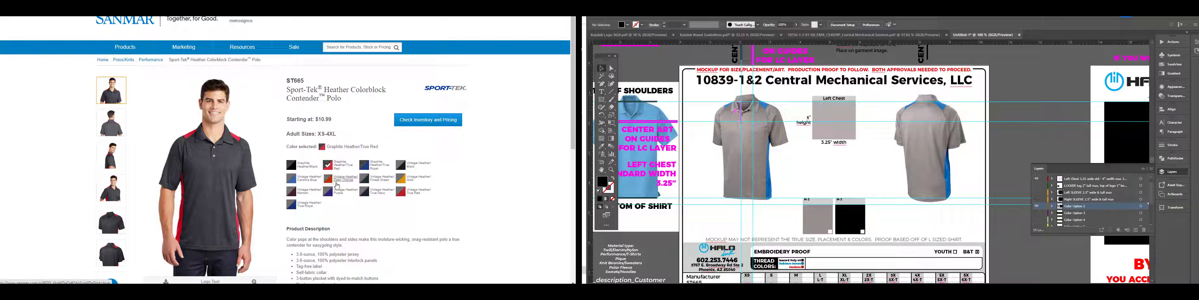
left_click(420, 194)
scroll(419, 194, "down", 1)
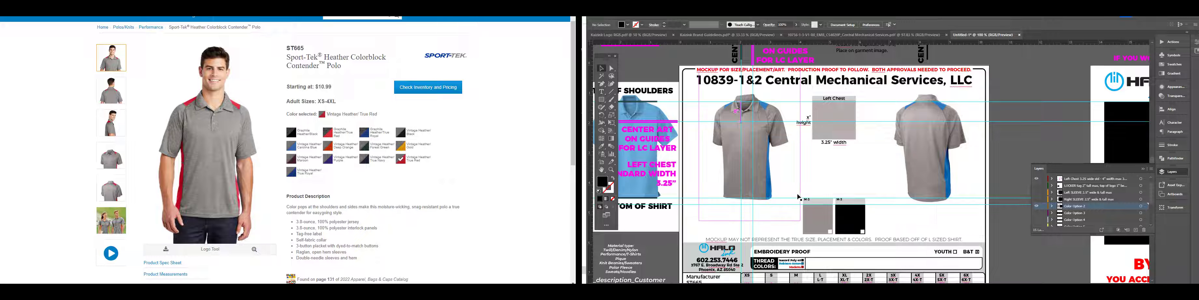
Delete the blue-accented back polo image from the proof in Illustrator.
left_click(845, 220)
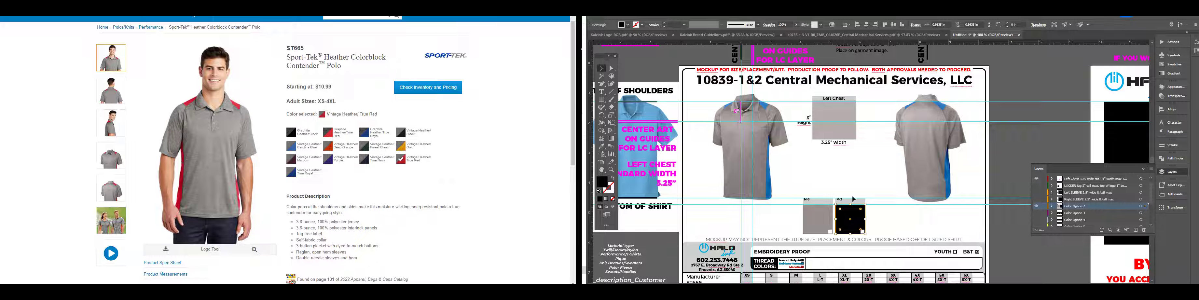
left_click(906, 147)
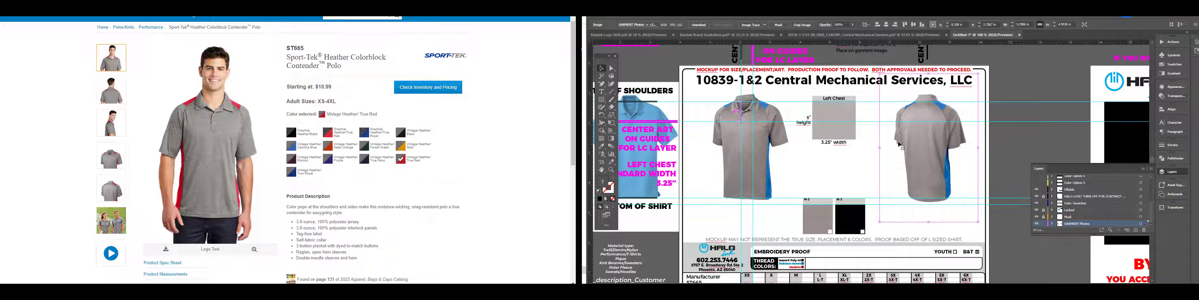
key("Delete")
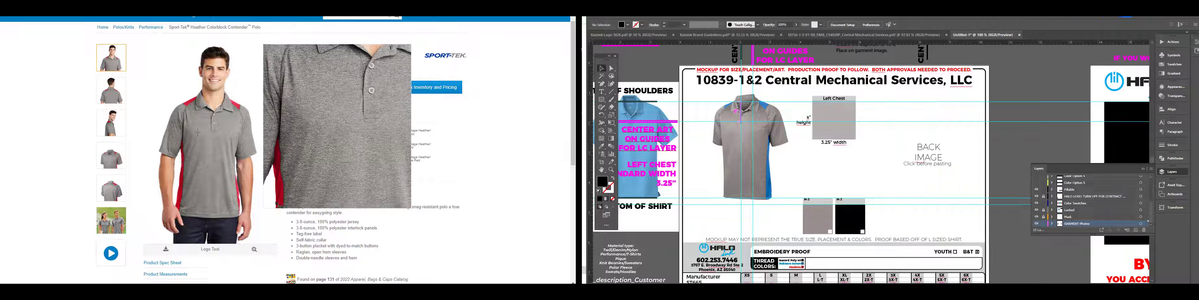
Copy the front view of the Vintage Heather/True Red polo from SanMar and paste it over the back image placeholder.
left_click(114, 160)
left_click(177, 128)
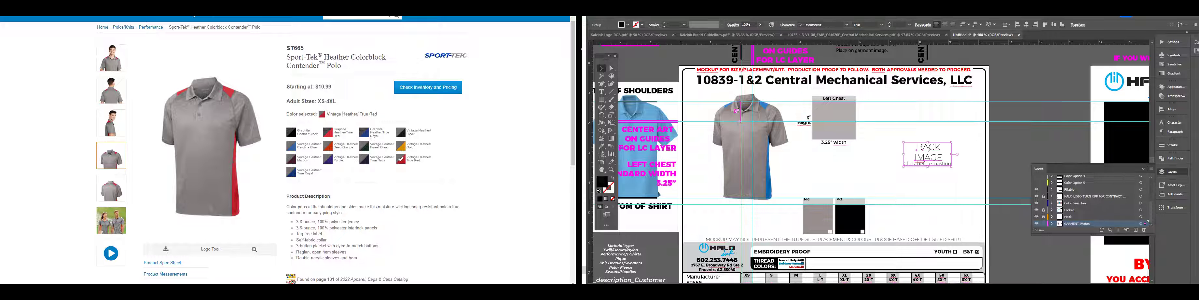
key("ctrl+v")
left_click_drag(904, 153, 949, 152)
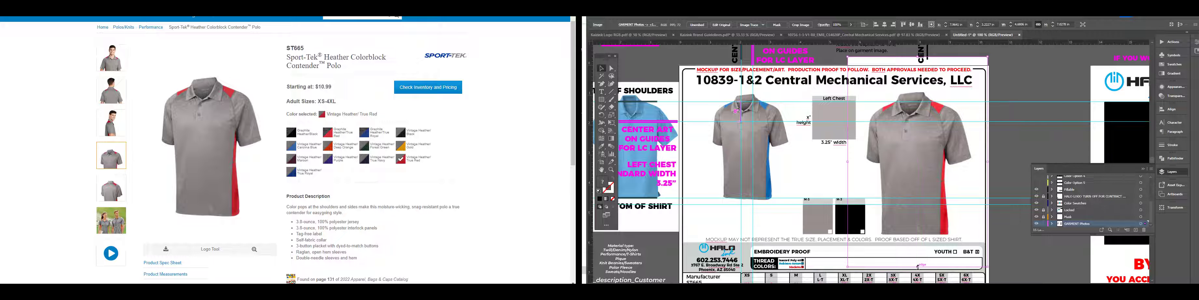
Shrink the pasted red-accented polo image to fit between the shoulder and hem guides.
left_click_drag(917, 266, 918, 225)
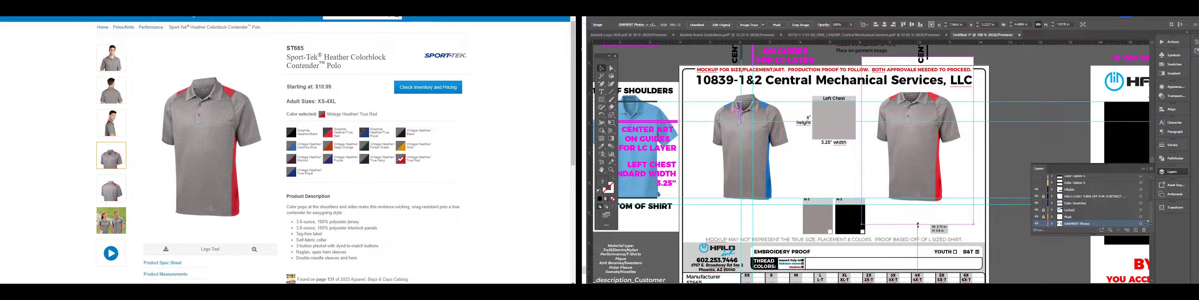
left_click_drag(918, 58, 922, 69)
left_click_drag(916, 225, 917, 223)
left_click(915, 232)
Inspect the red-accented polo against the guides and fine-tune its size to match the blue-accented polo.
scroll(883, 197, "down", 1)
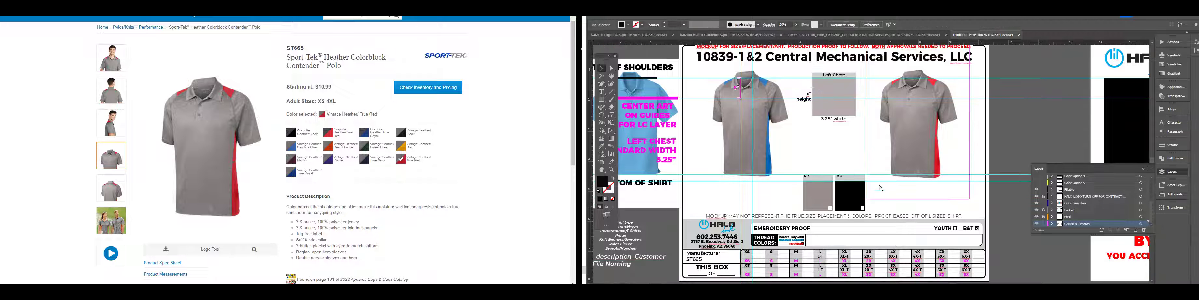
key("ctrl+=")
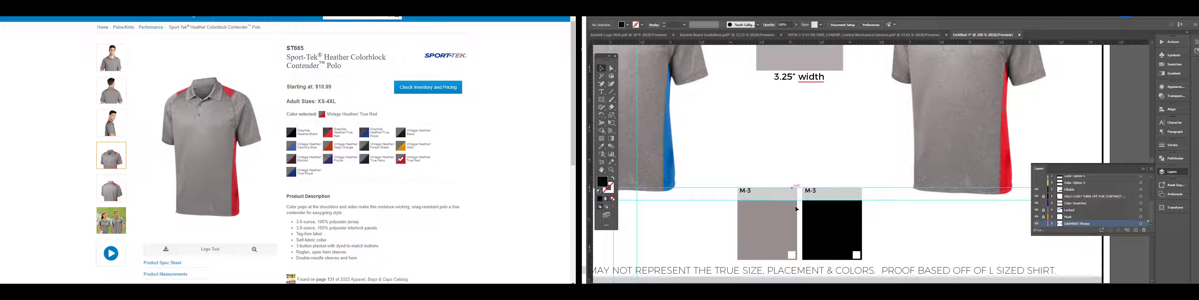
key("ctrl+minus")
scroll(782, 239, "up", 1)
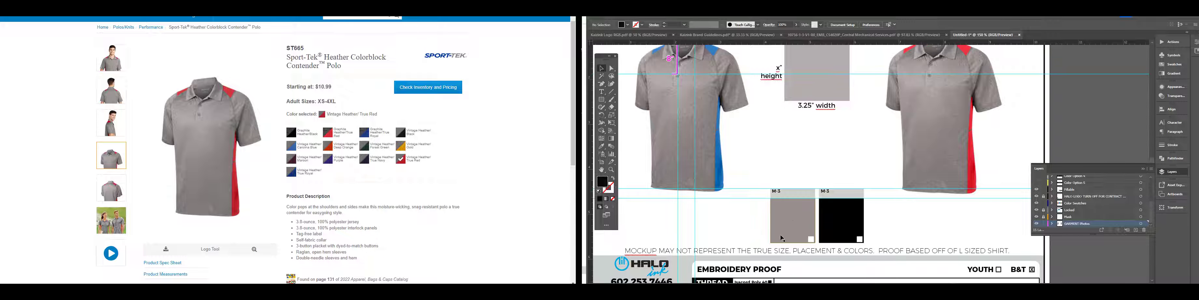
scroll(781, 239, "up", 1)
scroll(962, 128, "up", 3)
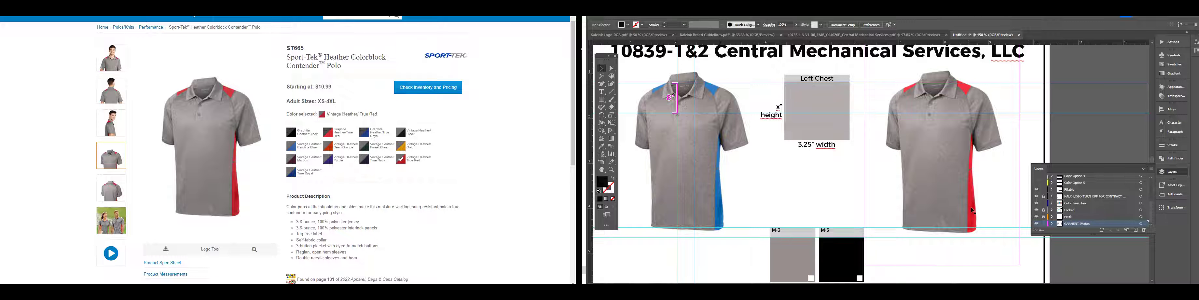
left_click(957, 202)
Fill the first color option square with the blue sampled from the side panel of the blue-accented polo.
scroll(800, 247, "down", 3)
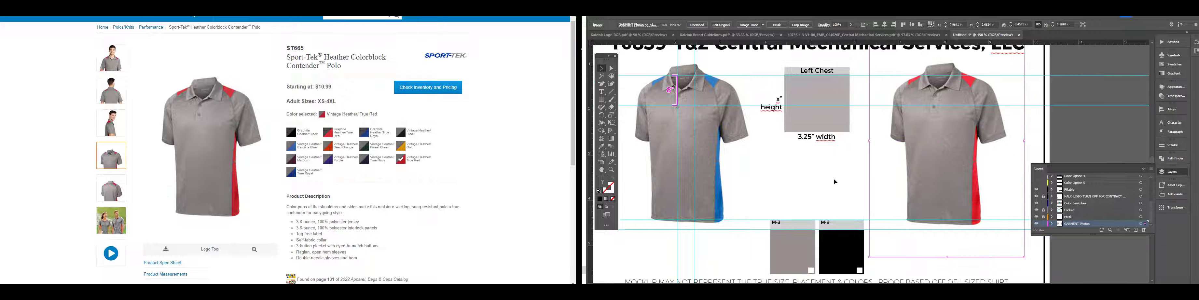
left_click(793, 230)
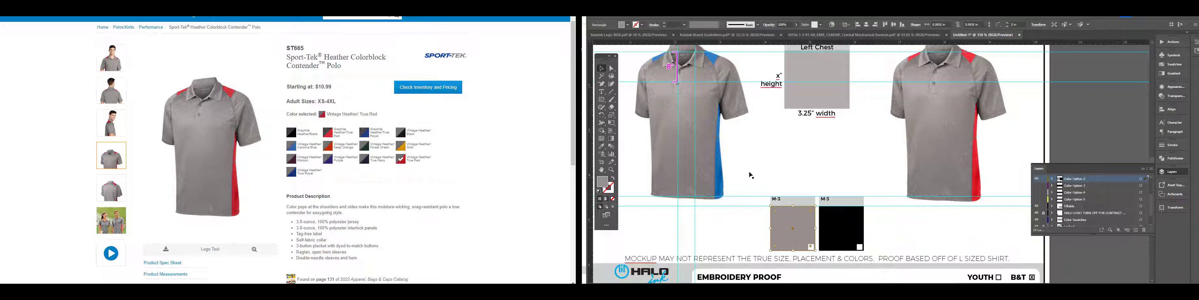
key("i")
left_click(719, 174)
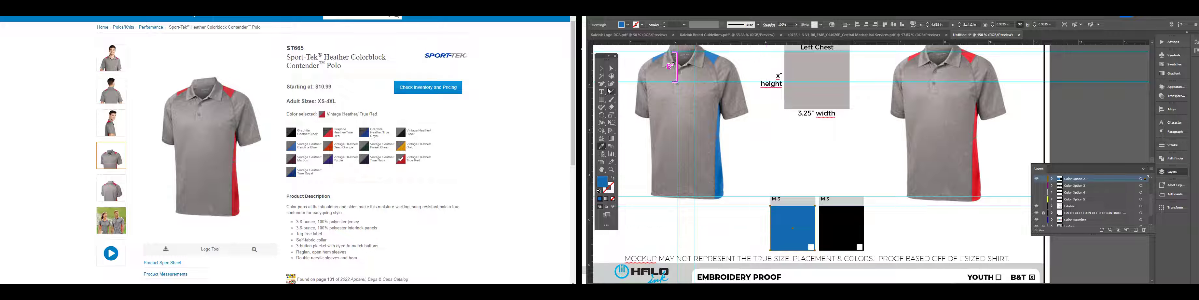
Fill the second color option square with the red sampled from the side panel of the red-accented polo.
left_click(604, 70)
left_click(842, 229)
key("i")
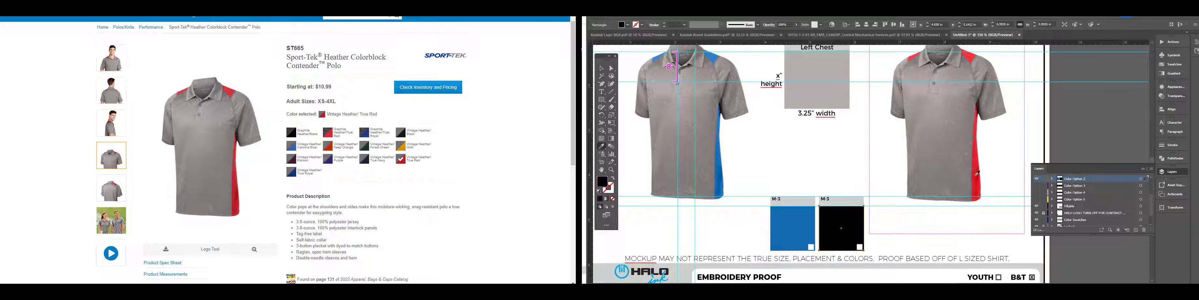
left_click(977, 173)
key("v")
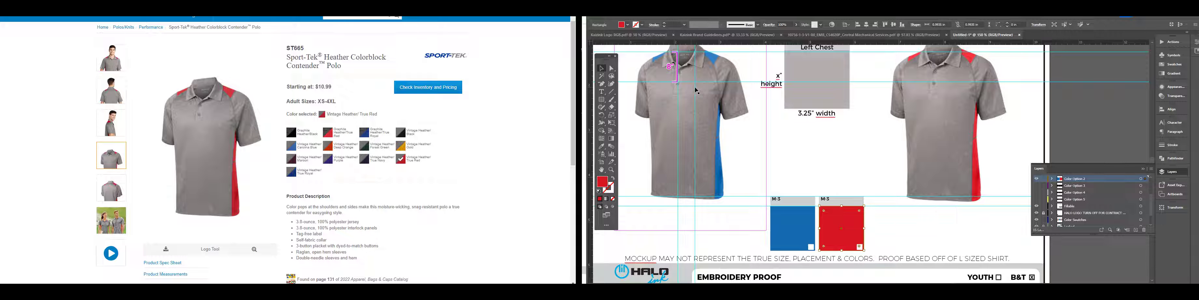
left_click(784, 140)
Replace the Manufacturer placeholder in the size table with Sport-Tek, copied from the SanMar product title.
key("ctrl+minus")
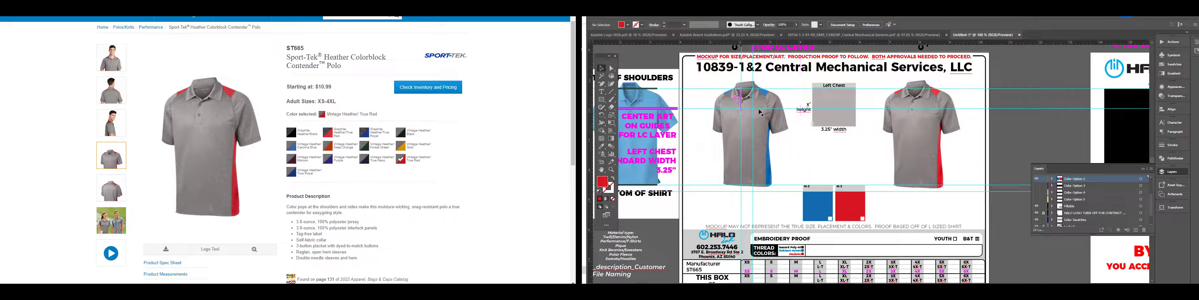
scroll(838, 122, "up", 1)
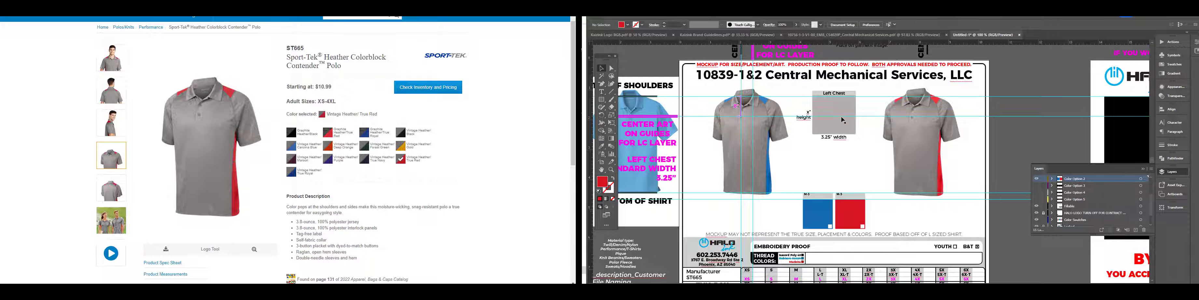
scroll(829, 171, "down", 3)
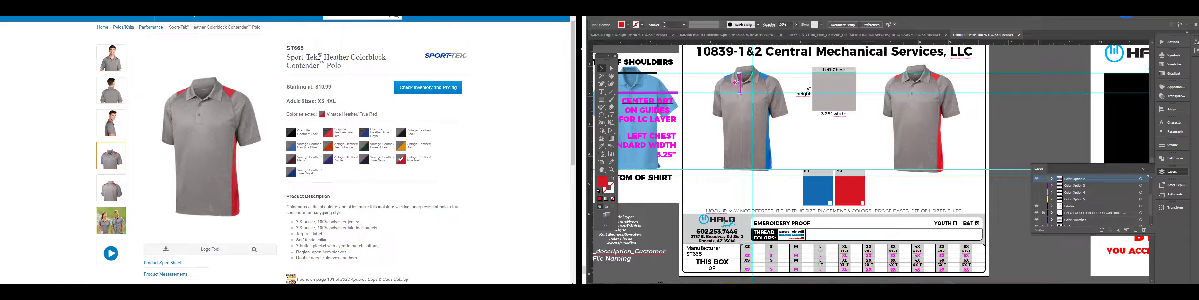
left_click_drag(318, 57, 288, 54)
key("ctrl+c")
left_click(710, 249)
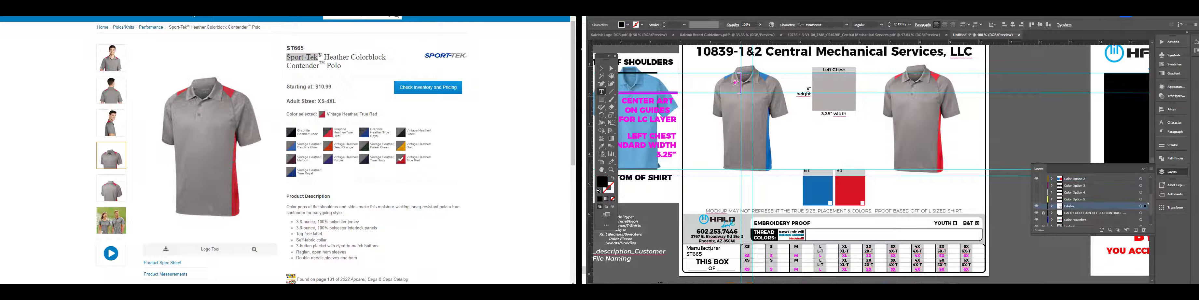
double_click(710, 249)
key("ctrl+v")
left_click(808, 248)
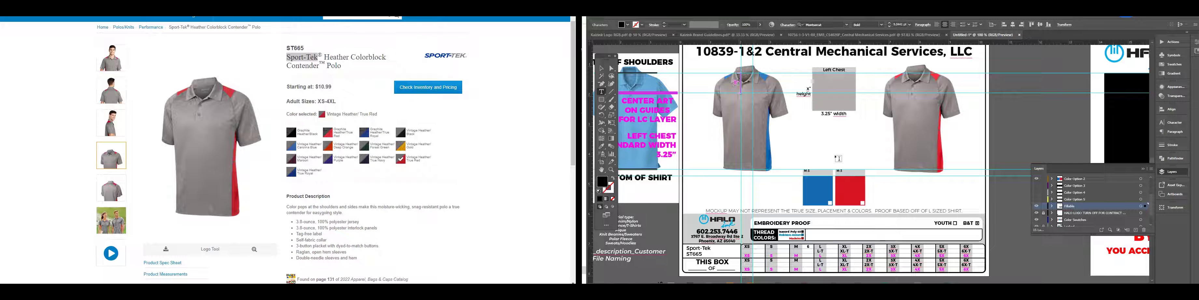
left_click(601, 69)
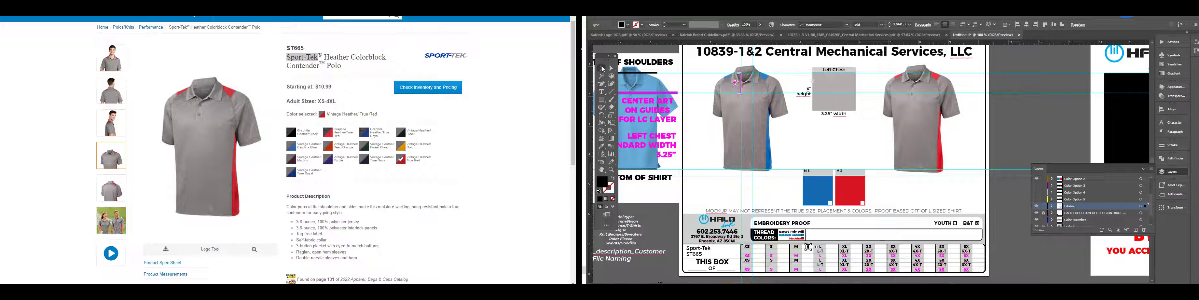
left_click(849, 140)
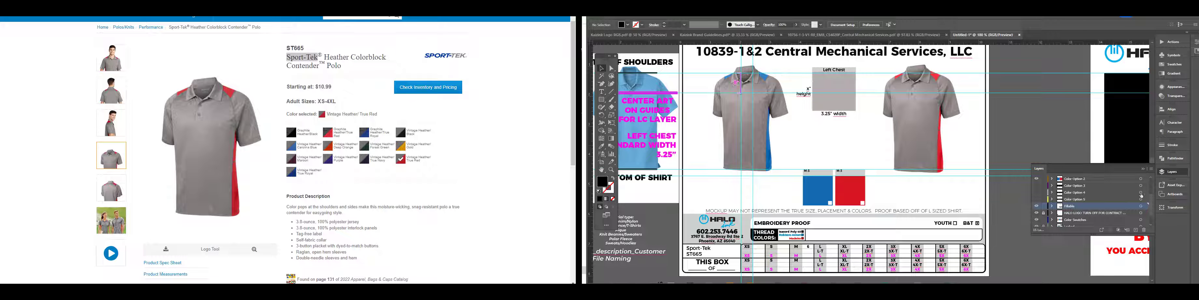
Switch to the order page and review the product parts and their embroidery details.
left_click_drag(864, 153, 840, 160)
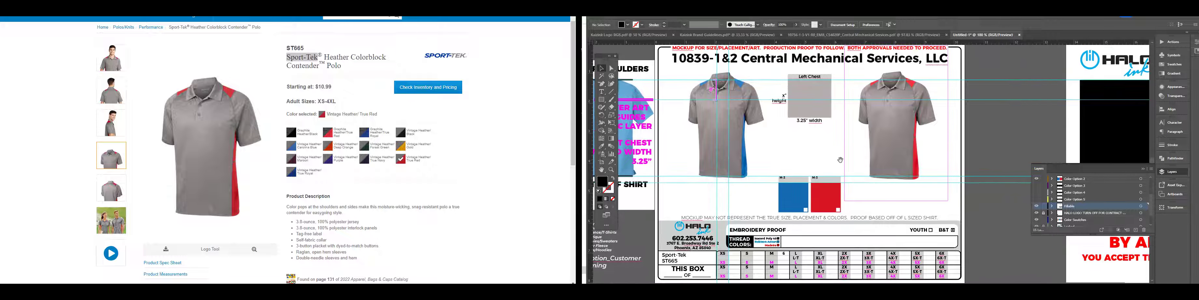
left_click(196, 9)
scroll(343, 142, "down", 5)
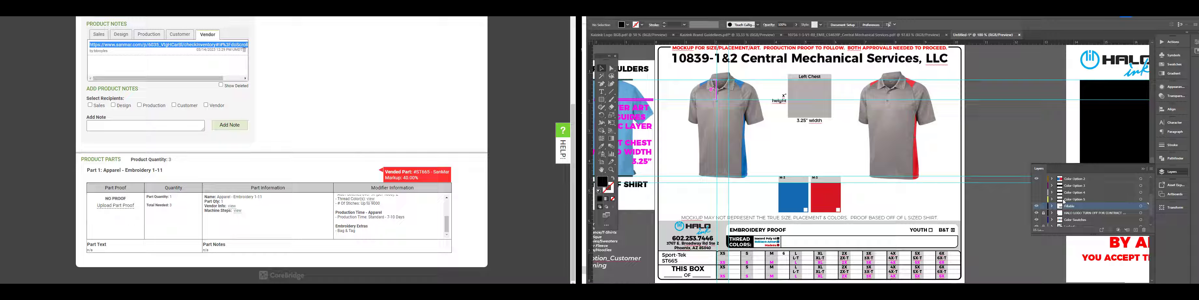
Preview the other color option layers by toggling their visibility, and show the two-square Color Option 2 layer again.
scroll(1078, 210, "down", 2)
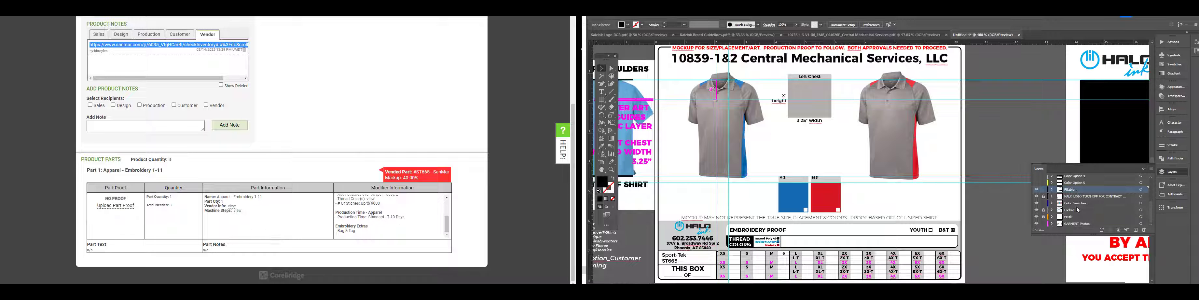
scroll(1084, 212, "up", 3)
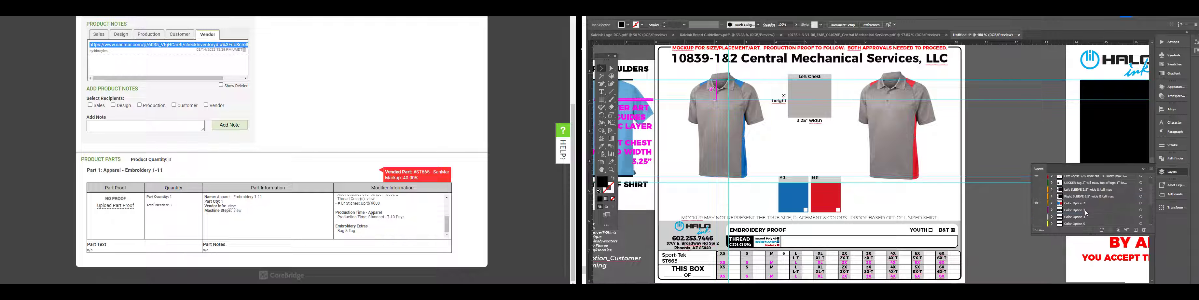
left_click(1037, 204)
left_click(1036, 210)
left_click(1037, 212)
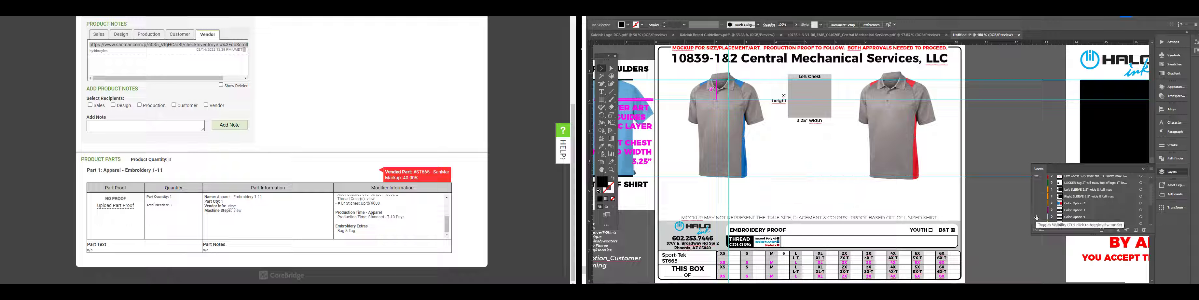
left_click(1036, 217)
left_click(1037, 218)
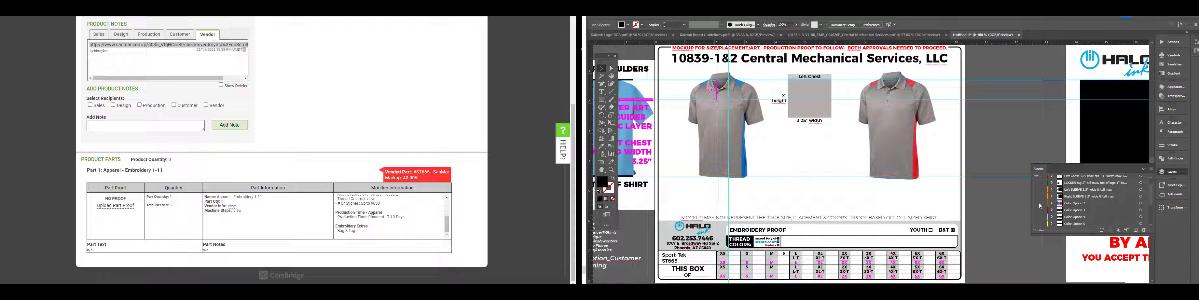
left_click(1036, 203)
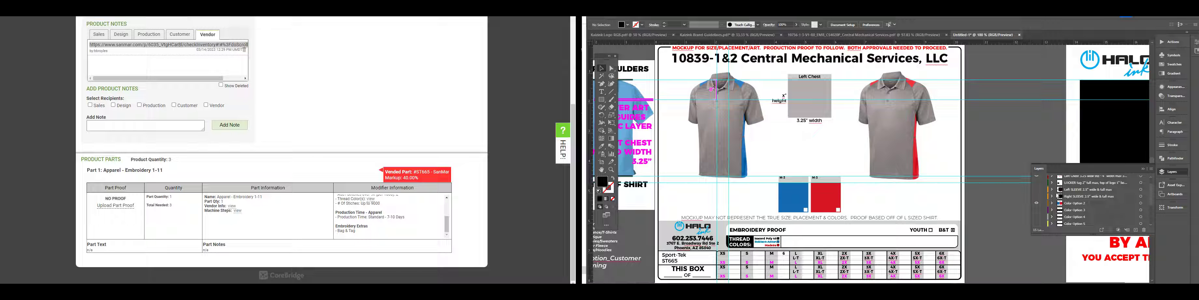
Preview the left sleeve, right sleeve and locker tag placement layers by toggling their visibility, and hide them again.
scroll(1048, 196, "up", 2)
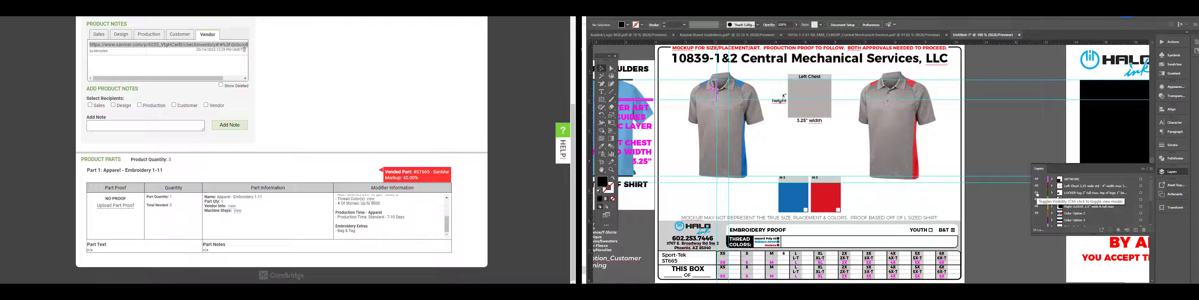
left_click(1037, 193)
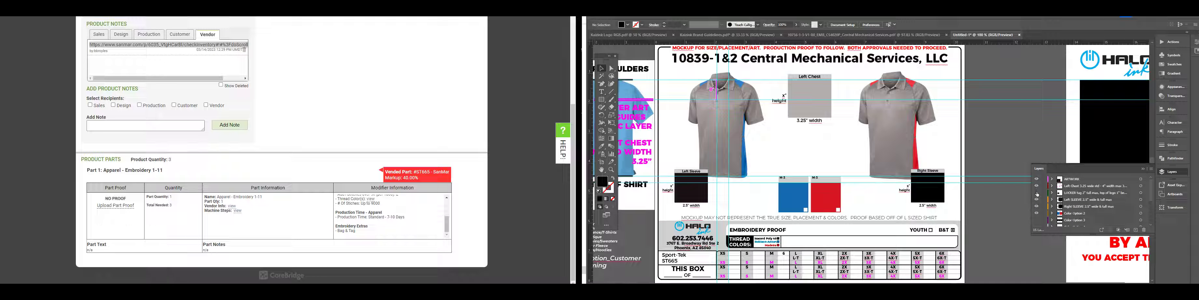
left_click(1037, 193)
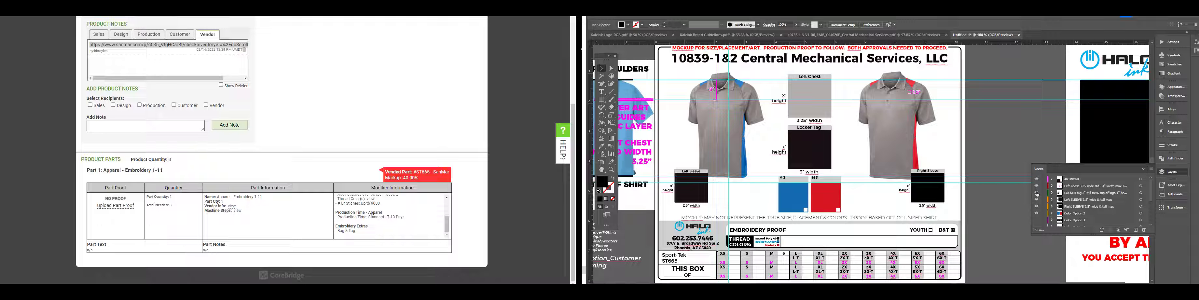
left_click(1037, 193)
left_click(1037, 200)
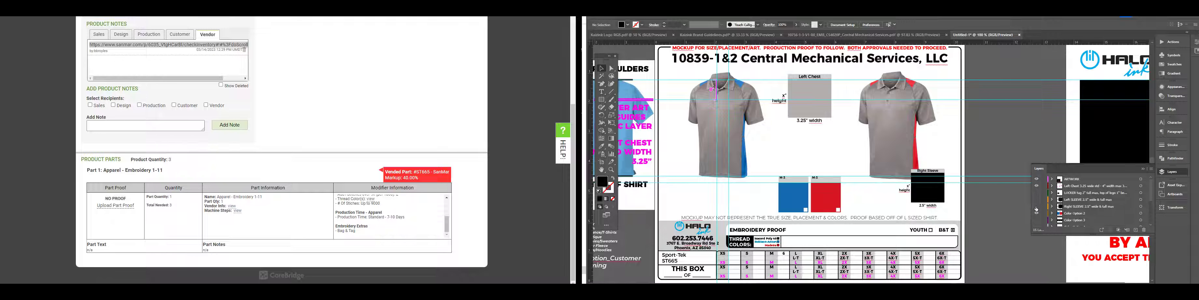
left_click(1037, 206)
scroll(979, 202, "down", 3)
scroll(986, 205, "up", 1)
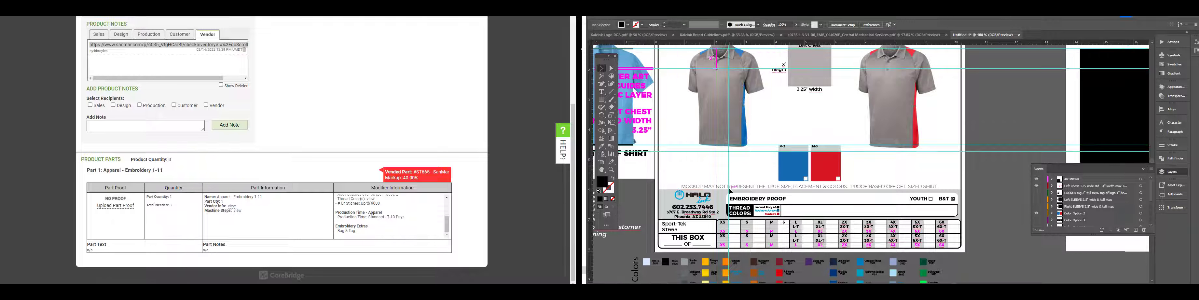
scroll(862, 187, "up", 1)
scroll(862, 187, "up", 6)
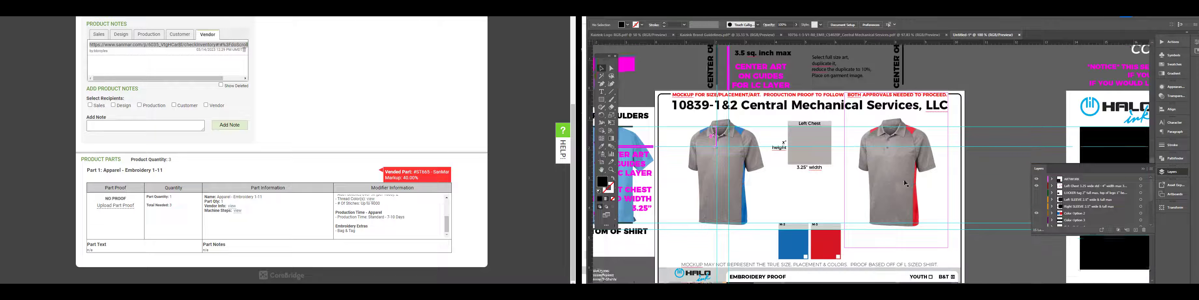